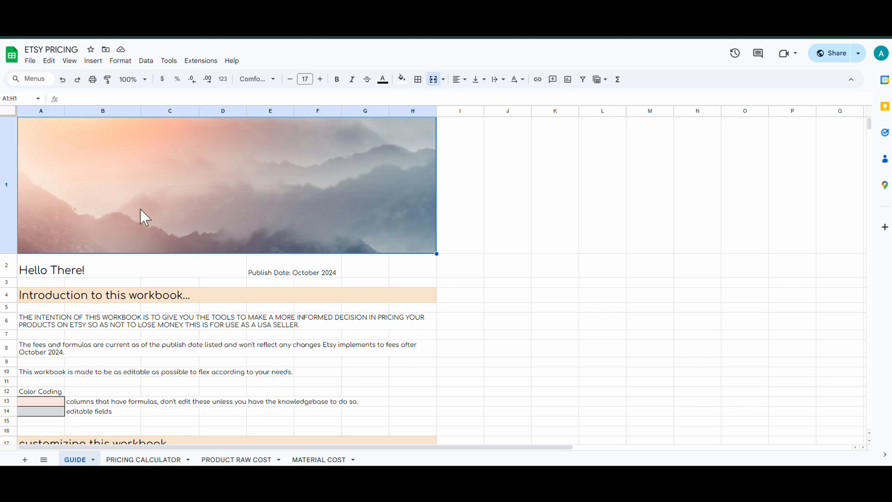
- Read through the GUIDE sheet's introduction, color coding and customization instructions, and check the available image insertion options
{"action": "scroll", "coordinate": [131, 226], "scroll_direction": "down", "scroll_amount": 1}
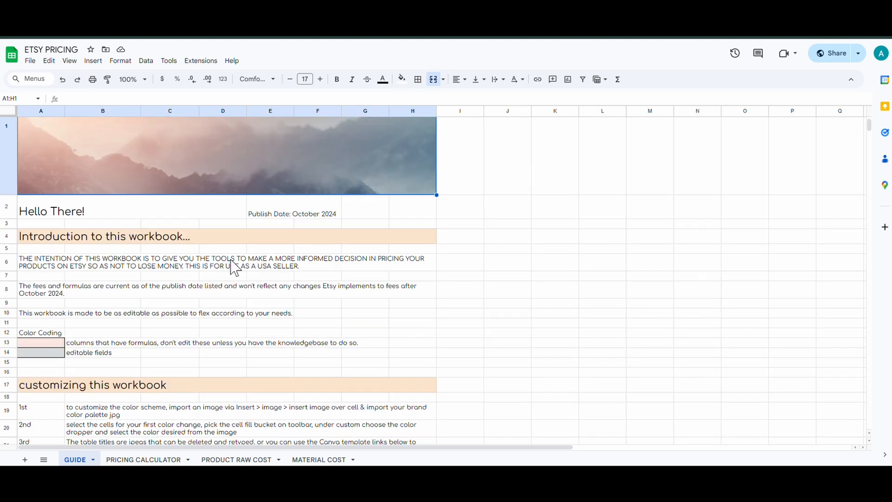
{"action": "scroll", "coordinate": [231, 266], "scroll_direction": "down", "scroll_amount": 1}
{"action": "scroll", "coordinate": [235, 269], "scroll_direction": "down", "scroll_amount": 1}
{"action": "scroll", "coordinate": [235, 269], "scroll_direction": "up", "scroll_amount": 3}
{"action": "scroll", "coordinate": [162, 253], "scroll_direction": "down", "scroll_amount": 2}
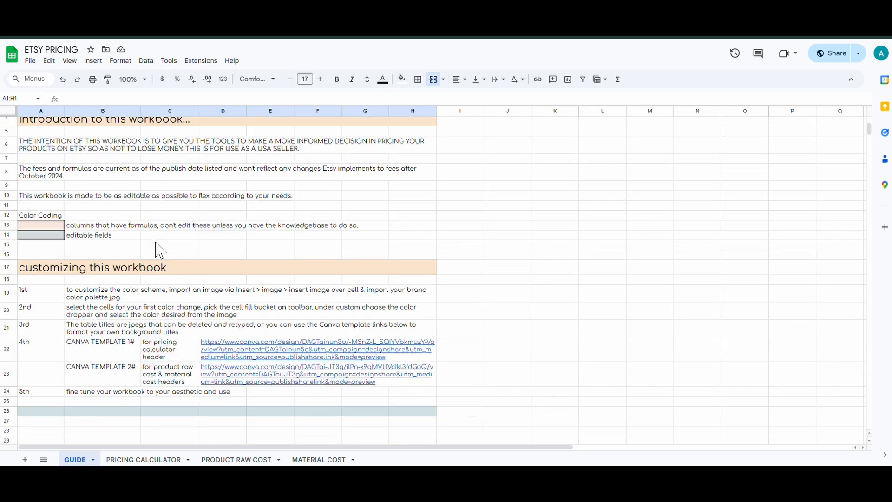
{"action": "mouse_move", "coordinate": [320, 345]}
{"action": "left_click", "coordinate": [96, 64]}
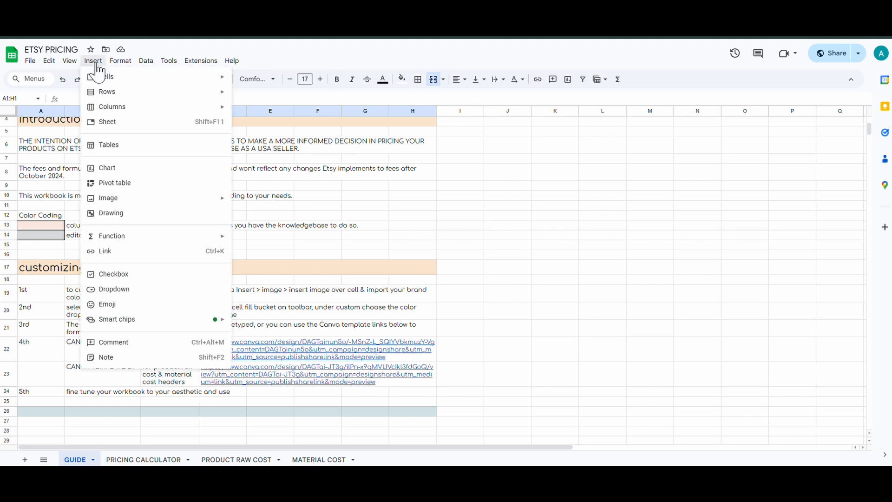
{"action": "mouse_move", "coordinate": [101, 199]}
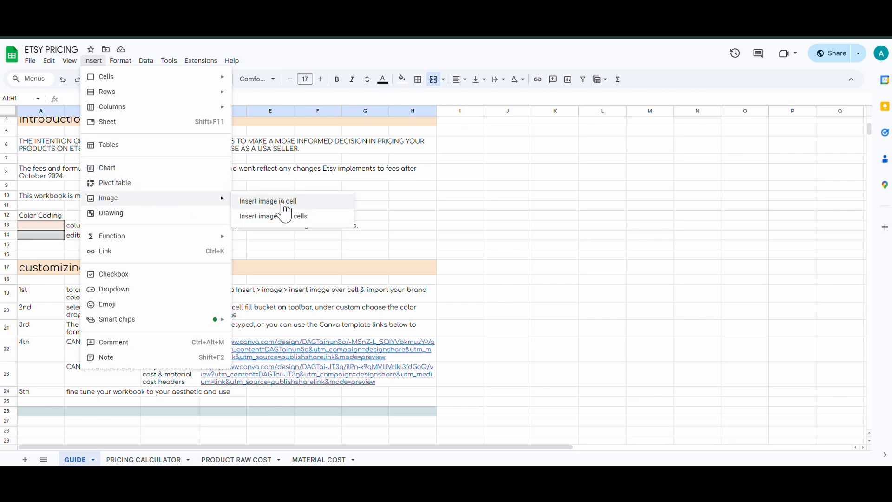
{"action": "left_click", "coordinate": [467, 216]}
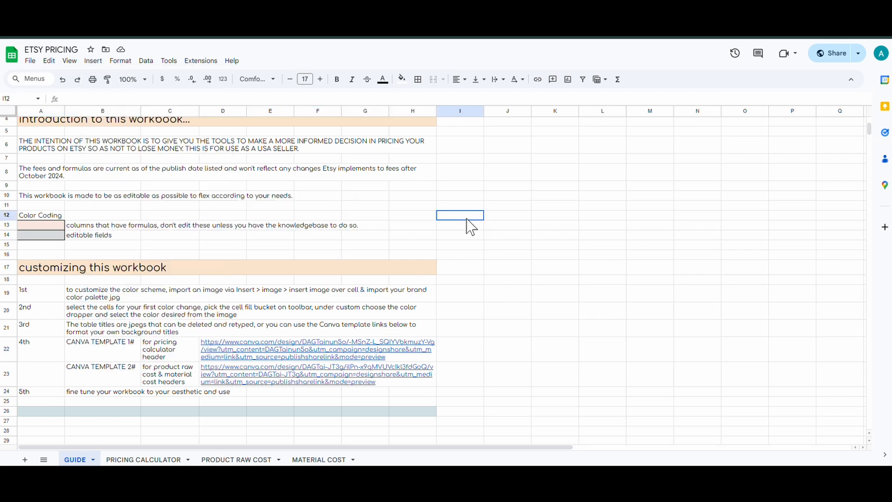
{"action": "scroll", "coordinate": [409, 230], "scroll_direction": "up", "scroll_amount": 2}
{"action": "scroll", "coordinate": [409, 230], "scroll_direction": "up", "scroll_amount": 3}
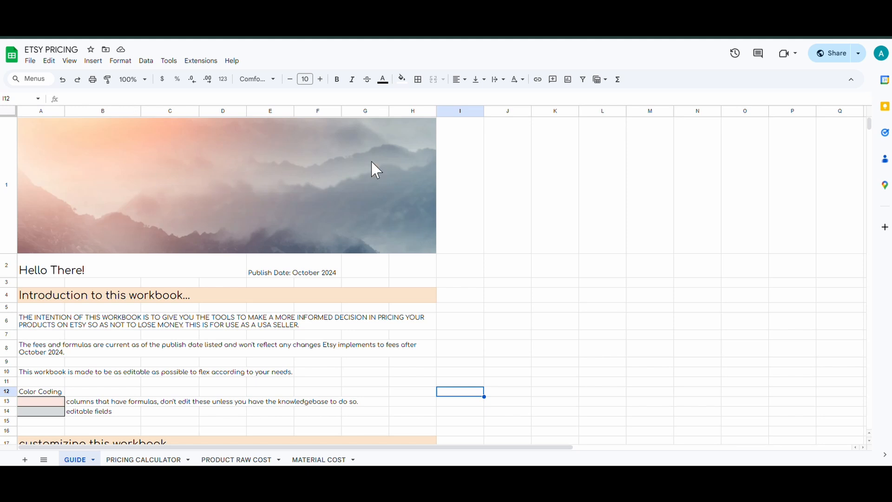
- Look over the PRICING CALCULATOR, PRODUCT RAW COST and MATERIAL COST sheets in turn
{"action": "left_click", "coordinate": [143, 459]}
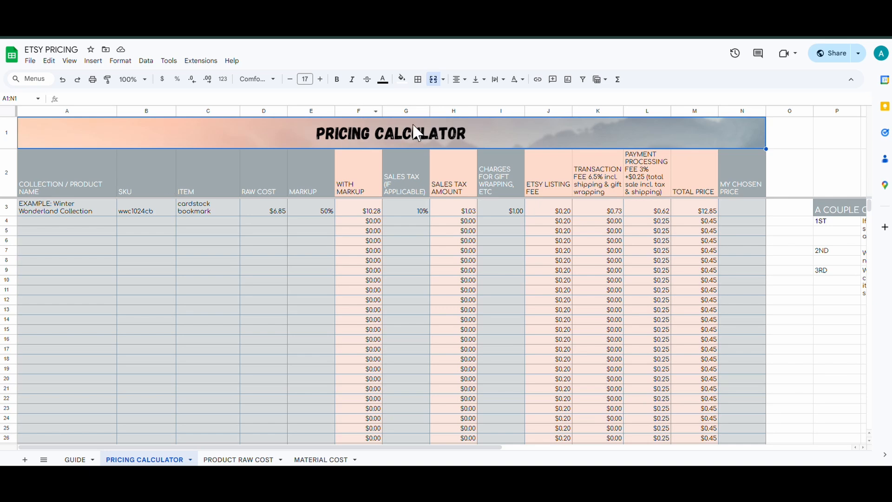
{"action": "left_click", "coordinate": [244, 460]}
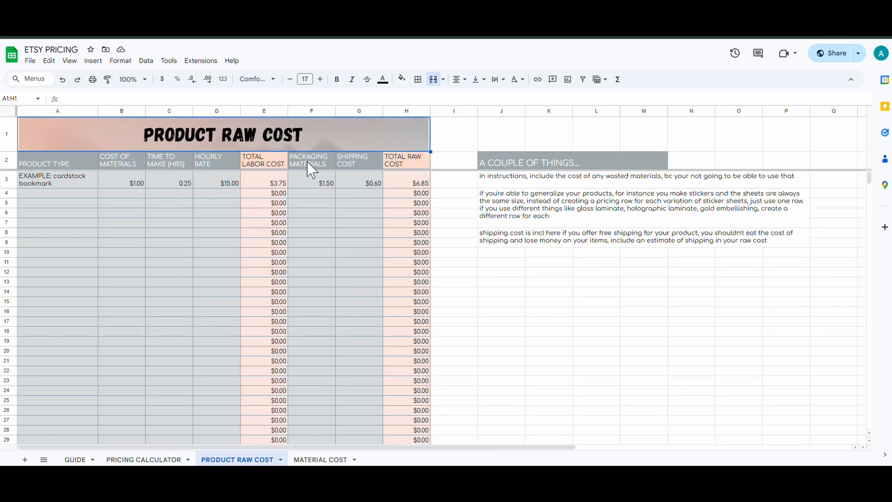
{"action": "left_click", "coordinate": [315, 461]}
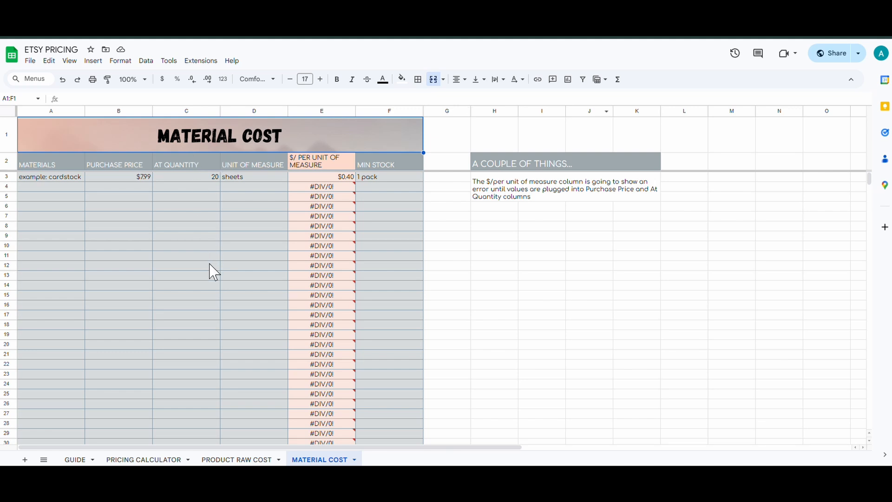
{"action": "mouse_move", "coordinate": [338, 219]}
- Add a laminate roll below the cardstock example with purchase price $10.99, quantity 12, unit feet and min stock 1 roll
{"action": "left_click", "coordinate": [60, 190]}
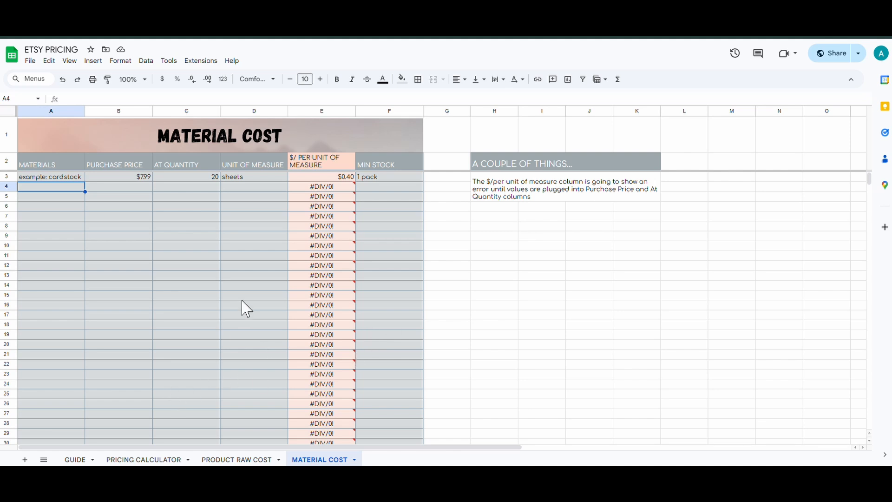
{"action": "mouse_move", "coordinate": [295, 236]}
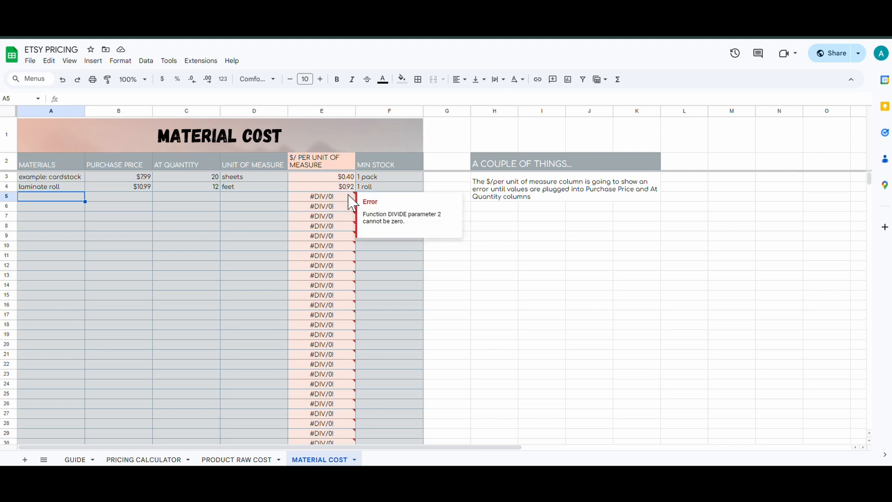
- Set the laminate roll's quantity to 720 and its unit of measure to inches
{"action": "left_click", "coordinate": [218, 187]}
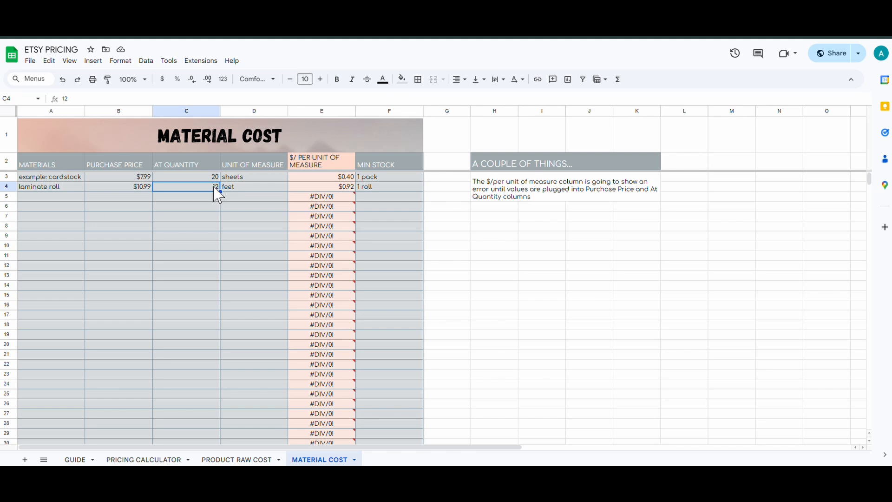
{"action": "type", "text": "7"}
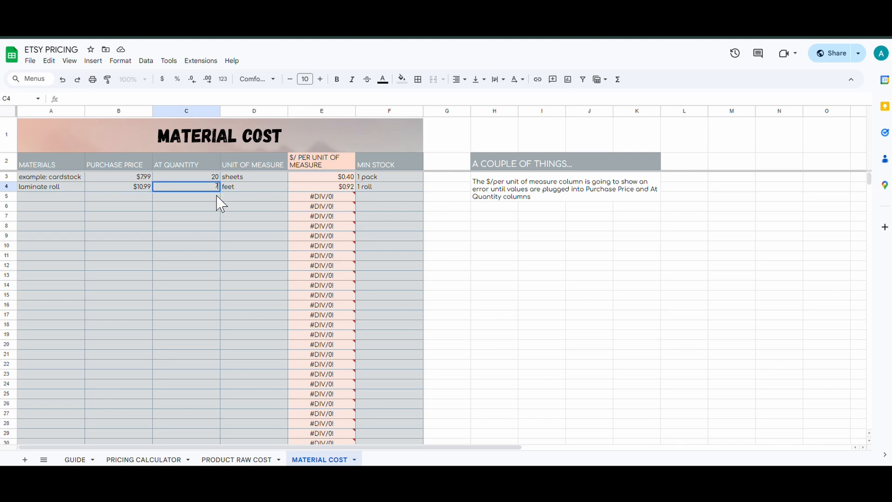
{"action": "type", "text": "20"}
{"action": "key", "text": "Tab"}
{"action": "type", "text": "inc"}
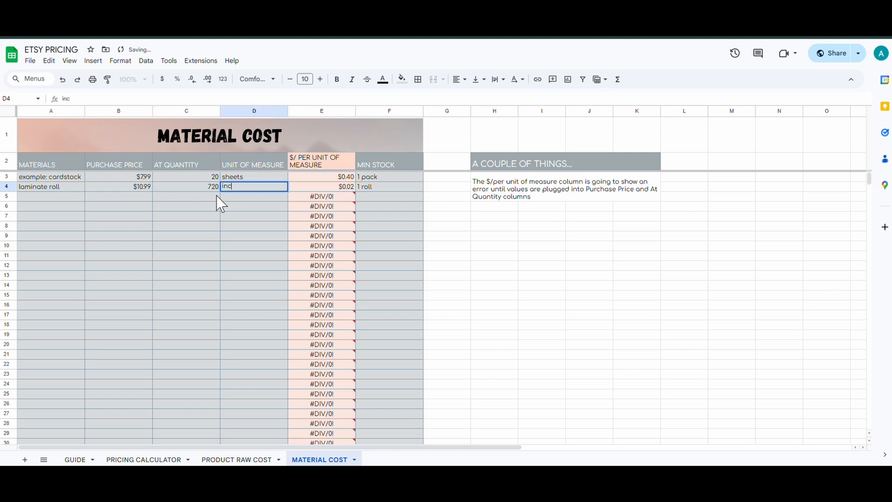
{"action": "type", "text": "hes"}
{"action": "key", "text": "Tab"}
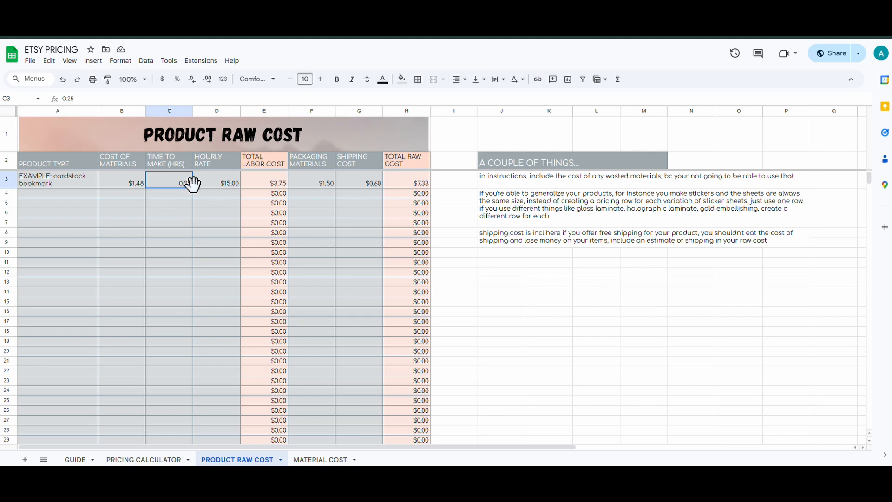
- Examine the cardstock bookmark's labor, shipping and total raw cost cells on PRODUCT RAW COST, consulting the MATERIAL COST sheet in between
{"action": "left_click", "coordinate": [270, 181]}
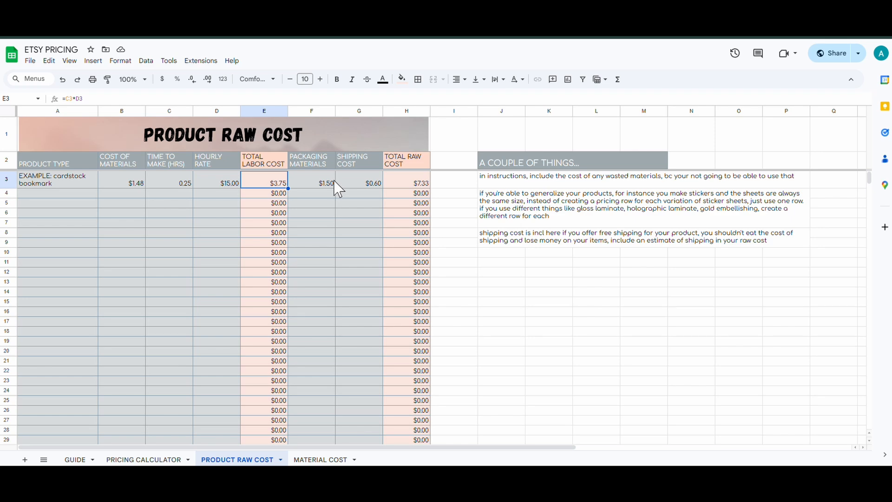
{"action": "left_click", "coordinate": [325, 460]}
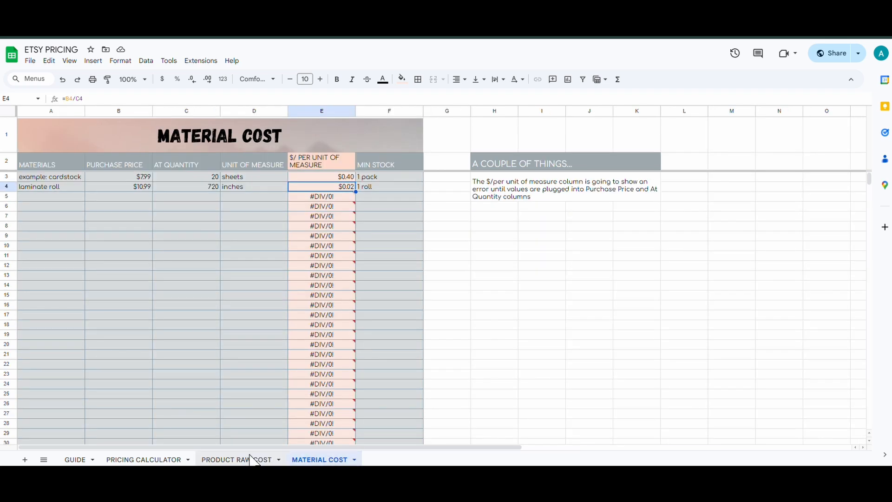
{"action": "left_click", "coordinate": [251, 459]}
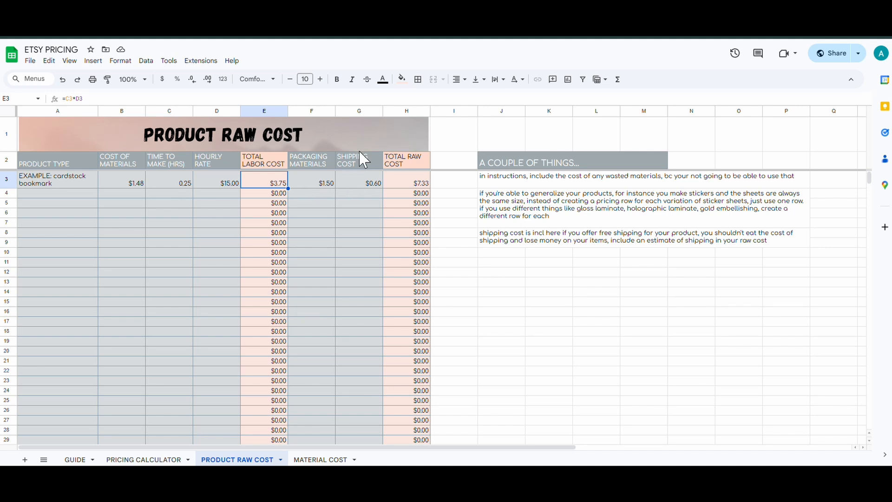
{"action": "left_click", "coordinate": [360, 181]}
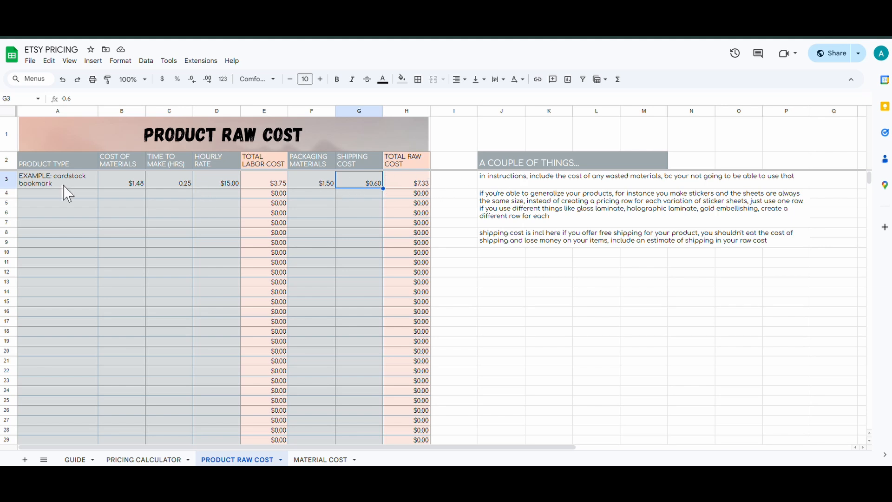
{"action": "left_click", "coordinate": [394, 183]}
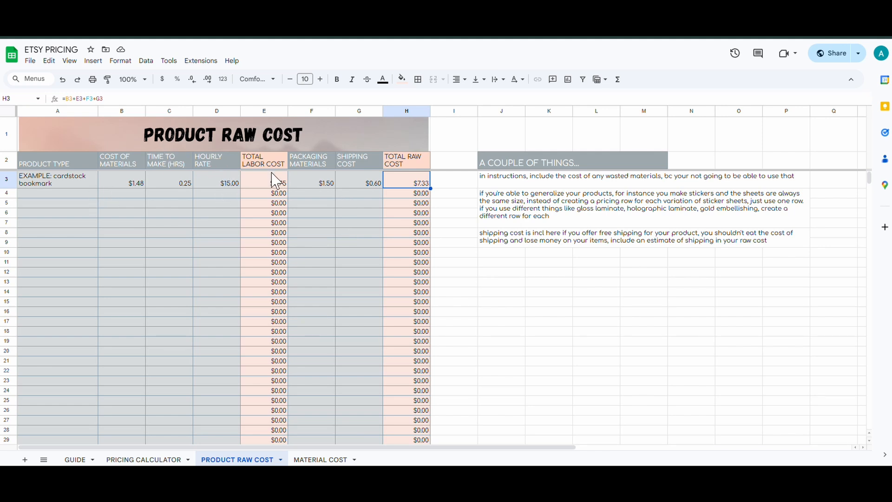
- Clear the cardstock bookmark's hourly rate and re-enter it as 15
{"action": "left_click", "coordinate": [221, 188]}
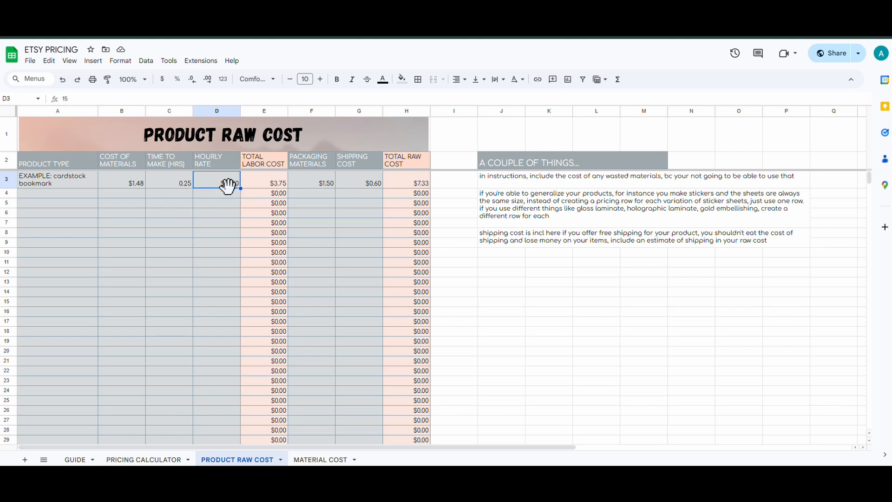
{"action": "key", "text": "Delete"}
{"action": "type", "text": "15"}
{"action": "key", "text": "Return"}
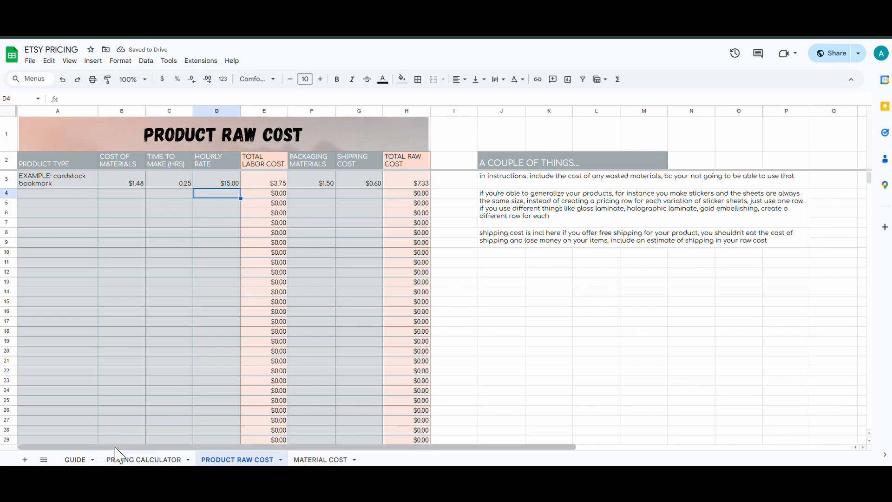
- On the PRICING CALCULATOR sheet, set the example row's raw cost to 7.33 and its markup to 0%
{"action": "left_click", "coordinate": [136, 460]}
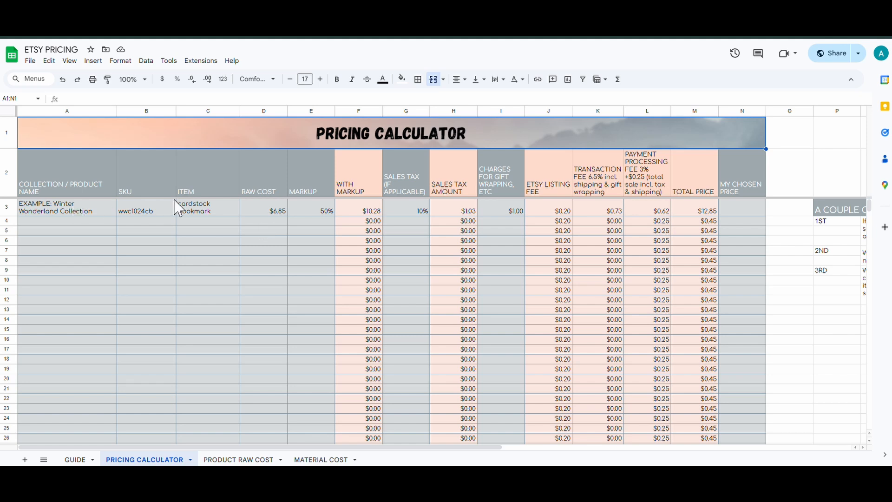
{"action": "scroll", "coordinate": [217, 288], "scroll_direction": "down", "scroll_amount": 2}
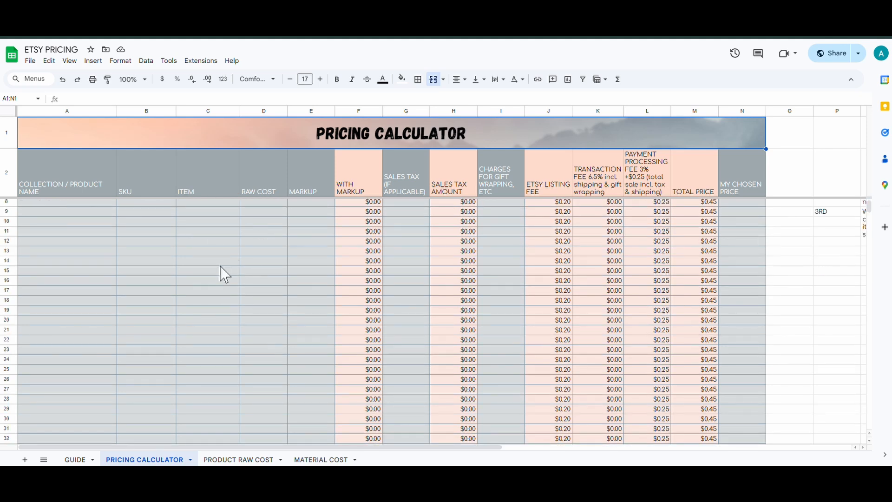
{"action": "scroll", "coordinate": [225, 274], "scroll_direction": "up", "scroll_amount": 2}
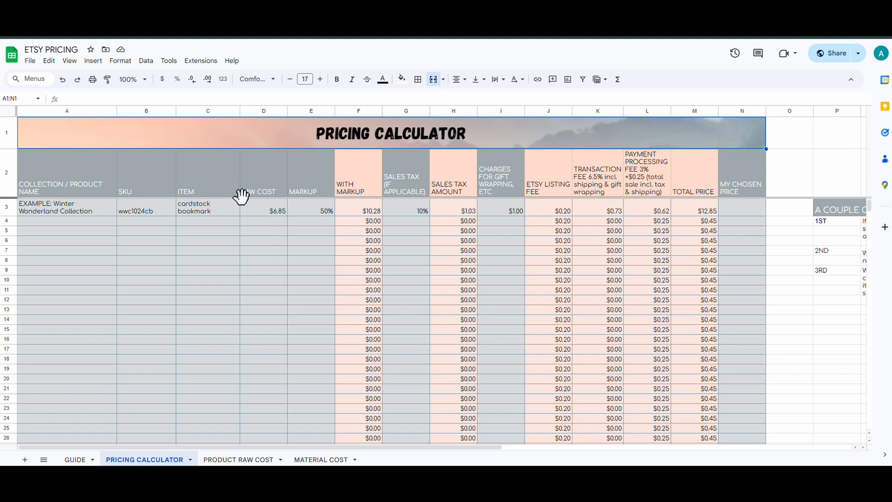
{"action": "left_click", "coordinate": [278, 210]}
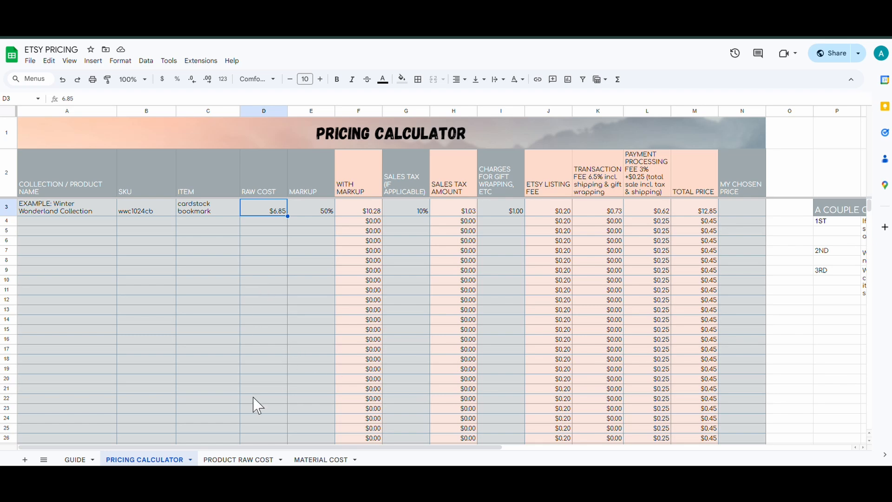
{"action": "left_click", "coordinate": [241, 457]}
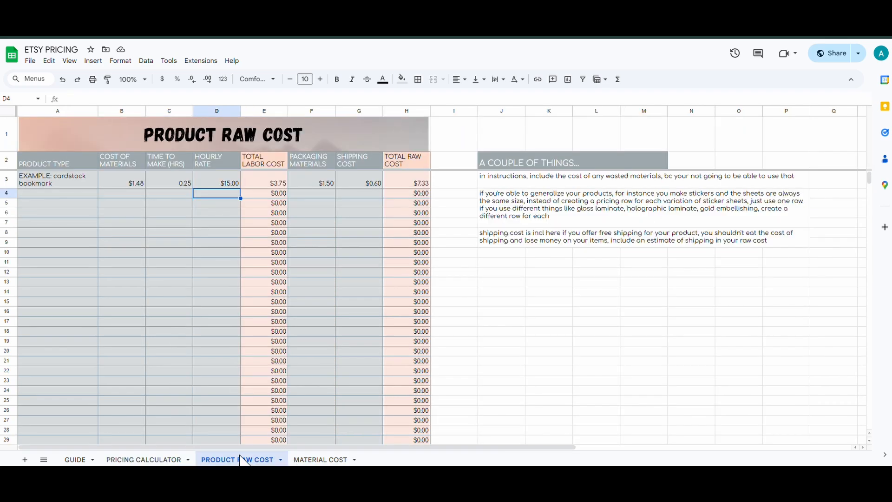
{"action": "left_click", "coordinate": [160, 459]}
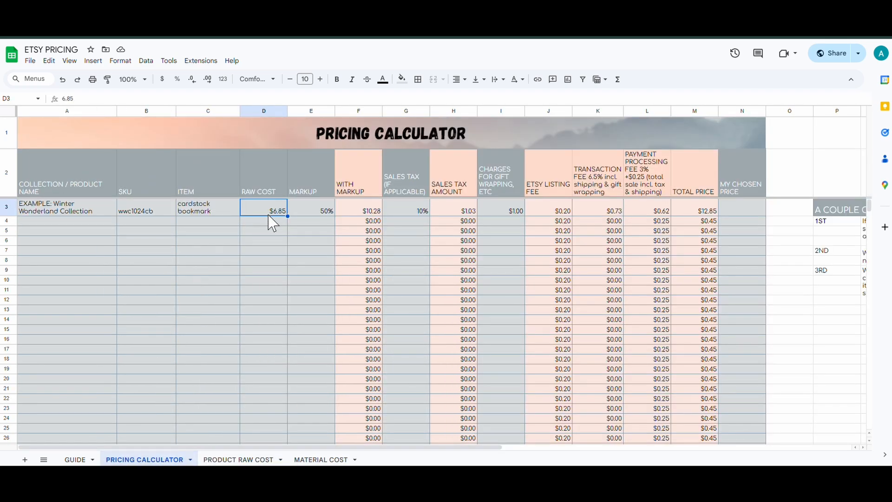
{"action": "type", "text": "7.33"}
{"action": "key", "text": "Return"}
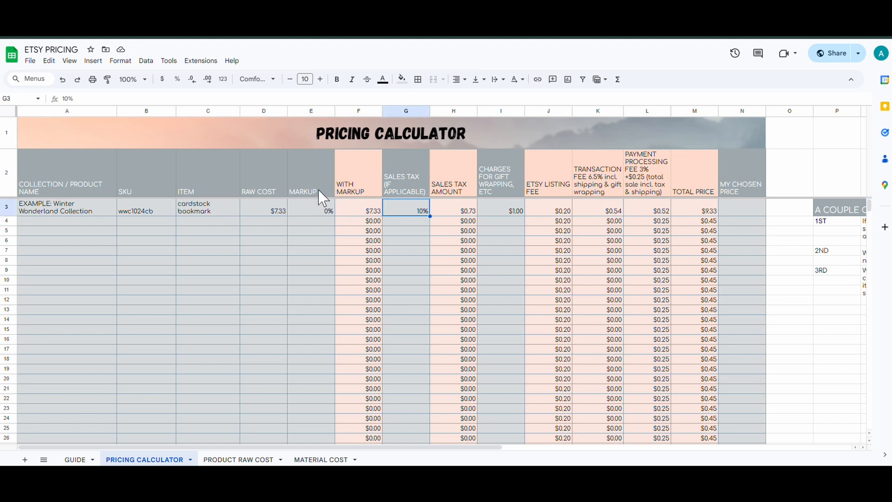
- Clear the cardstock bookmark's hourly rate on the PRODUCT RAW COST sheet
{"action": "left_click", "coordinate": [323, 216]}
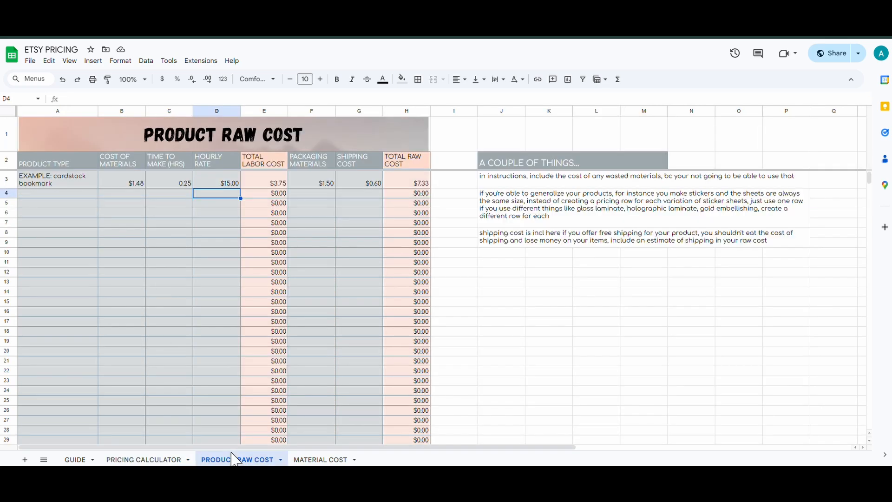
{"action": "left_click", "coordinate": [237, 460]}
{"action": "left_click", "coordinate": [142, 459]}
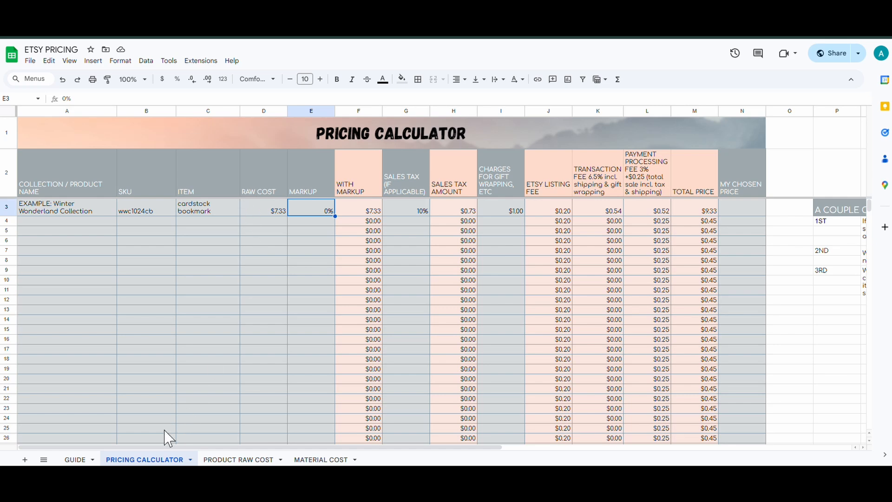
{"action": "left_click", "coordinate": [214, 460]}
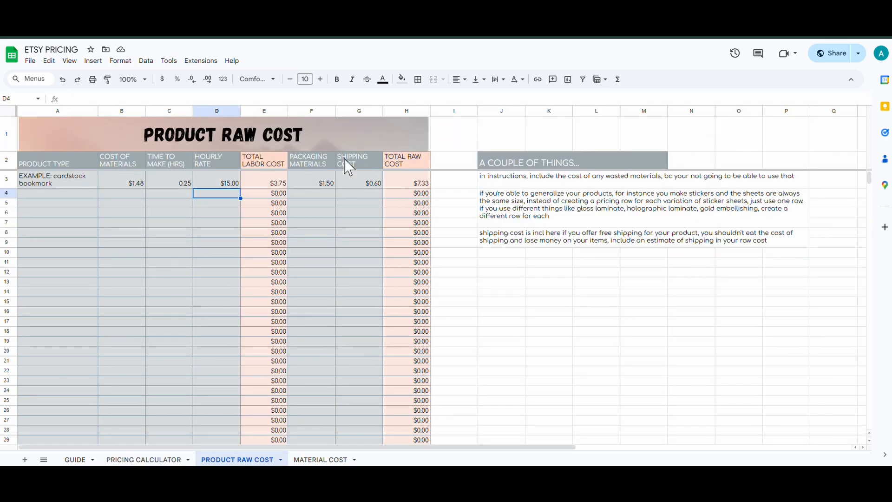
{"action": "left_click", "coordinate": [226, 183]}
{"action": "key", "text": "Delete"}
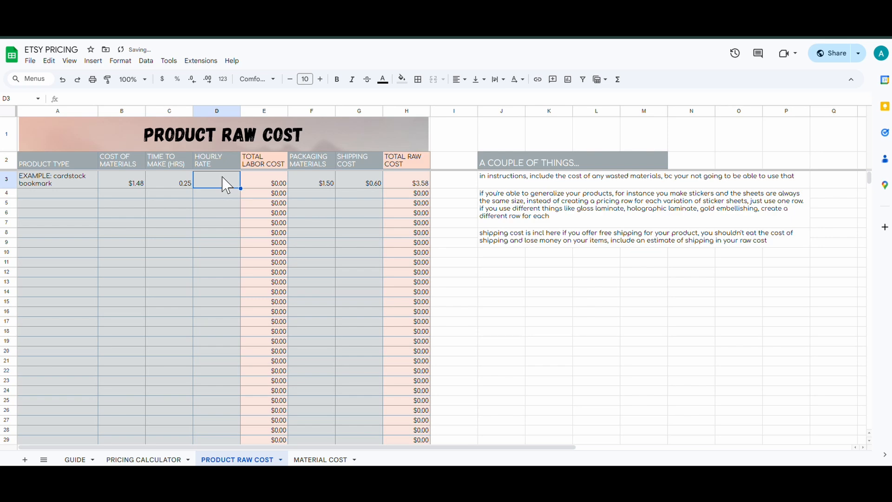
- On the PRICING CALCULATOR sheet, set the example cardstock bookmark's raw cost to 3.58
{"action": "left_click", "coordinate": [121, 459]}
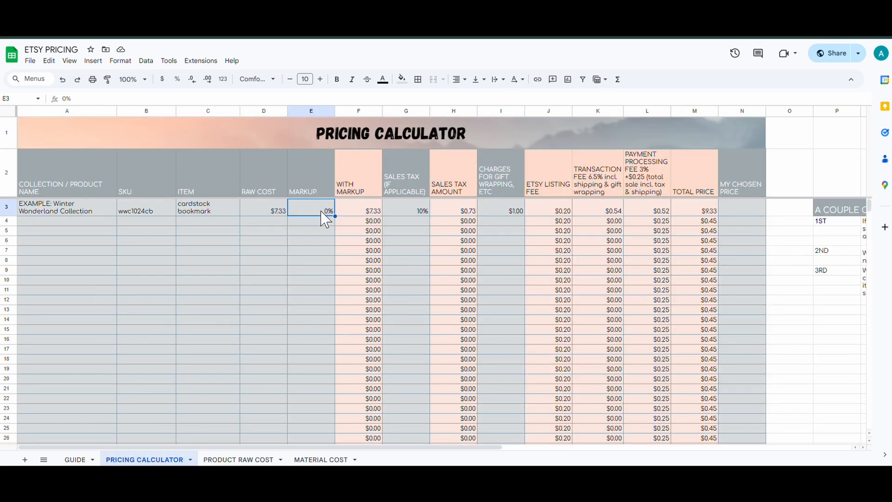
{"action": "left_click", "coordinate": [280, 217]}
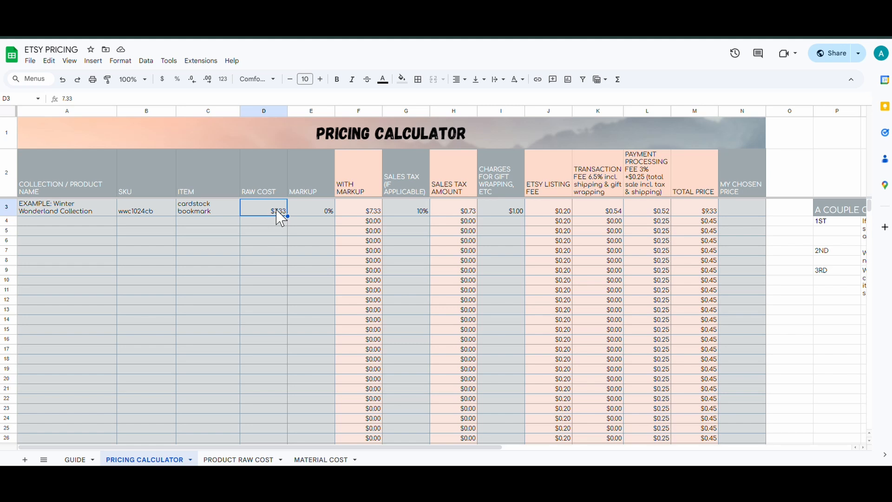
{"action": "type", "text": "3.58"}
{"action": "key", "text": "Return"}
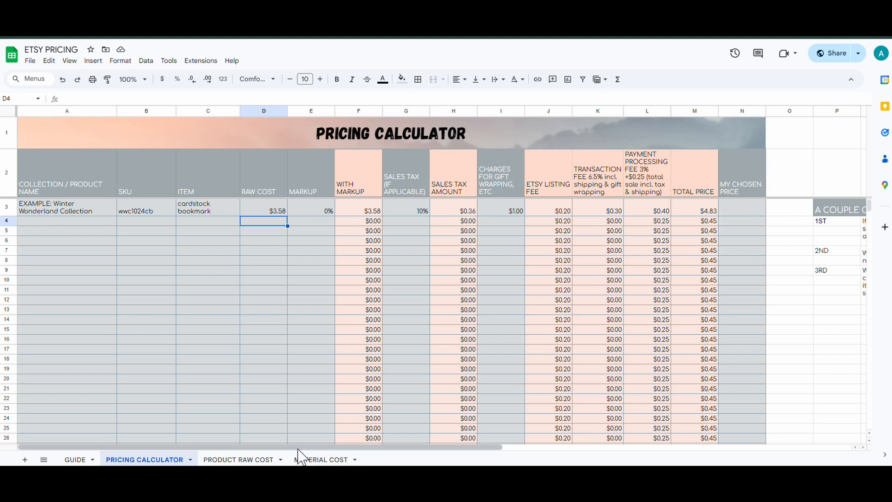
- Set the example cardstock bookmark's markup to 50%
{"action": "left_click_drag", "start_coordinate": [296, 451], "coordinate": [291, 390]}
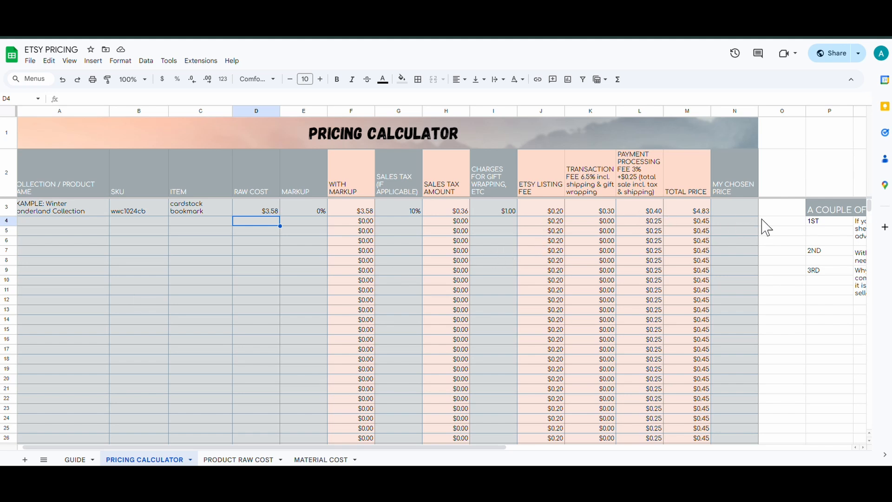
{"action": "left_click", "coordinate": [732, 211]}
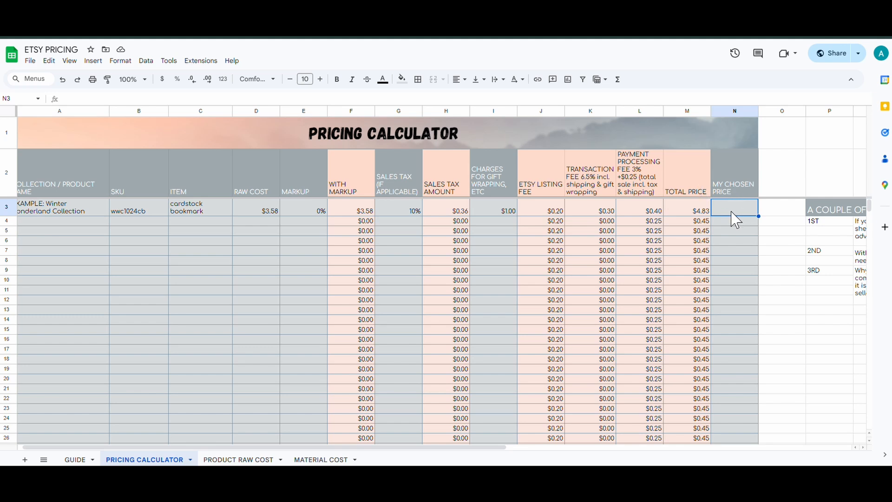
{"action": "left_click", "coordinate": [410, 213]}
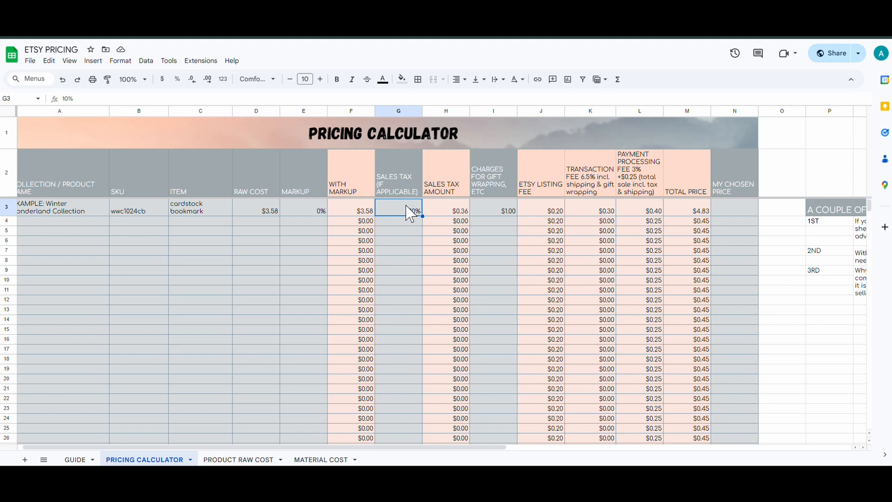
{"action": "left_click", "coordinate": [314, 211]}
{"action": "type", "text": "5"}
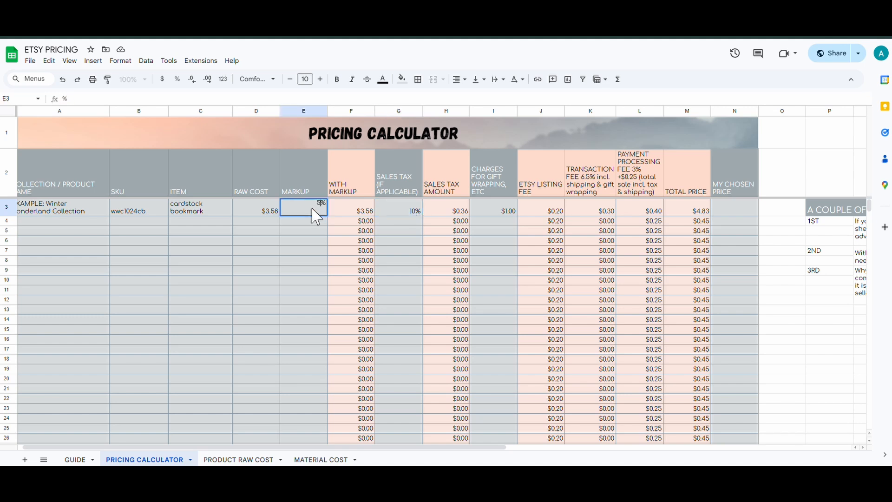
{"action": "type", "text": "0"}
{"action": "key", "text": "Return"}
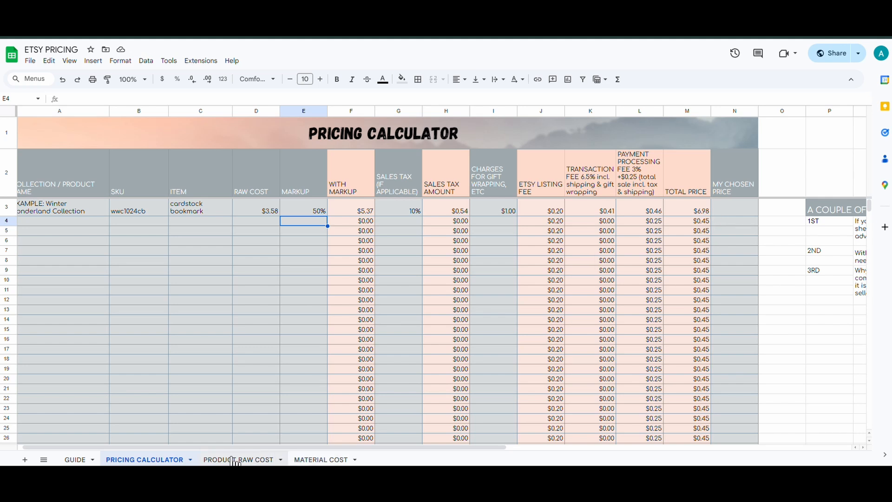
- Set the example cardstock bookmark's raw cost to 7 and check its total price and chosen price cells
{"action": "left_click", "coordinate": [260, 212]}
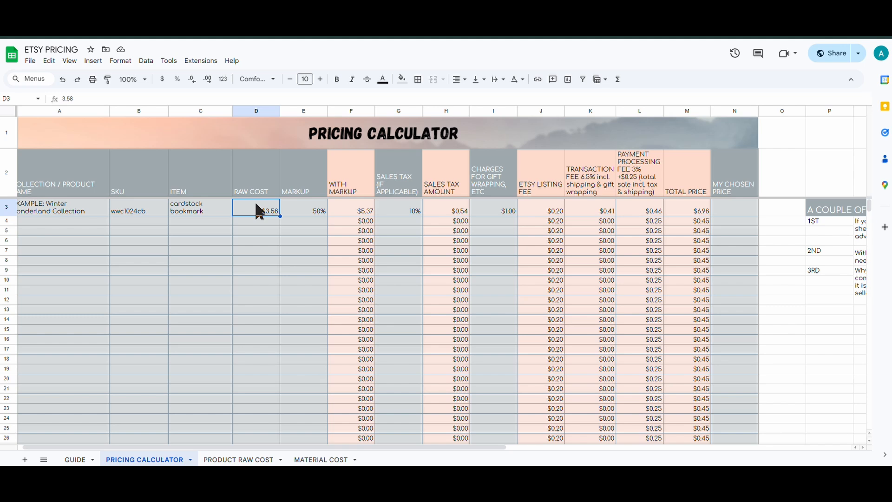
{"action": "type", "text": "7"}
{"action": "key", "text": "Return"}
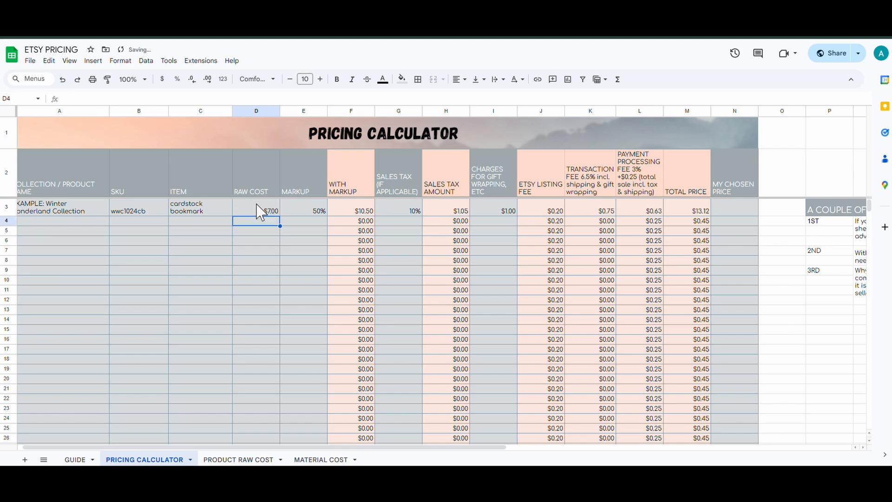
{"action": "left_click", "coordinate": [698, 212]}
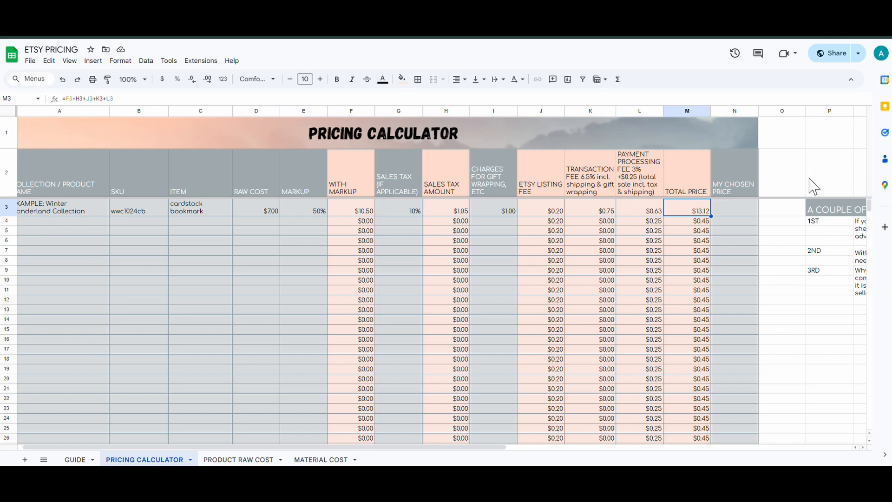
{"action": "left_click", "coordinate": [750, 210]}
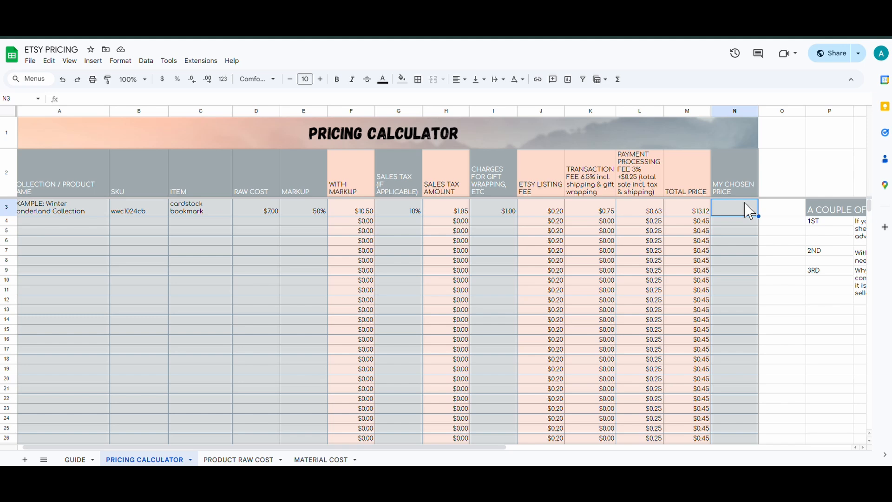